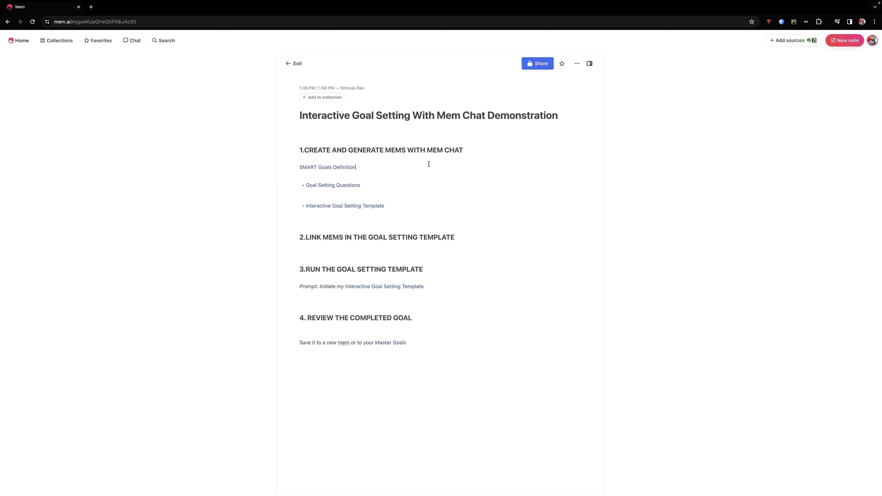
# - Turn the "SMART Goals Definition" link under section 1 into a bullet item on a new line
pyautogui.press('Return')
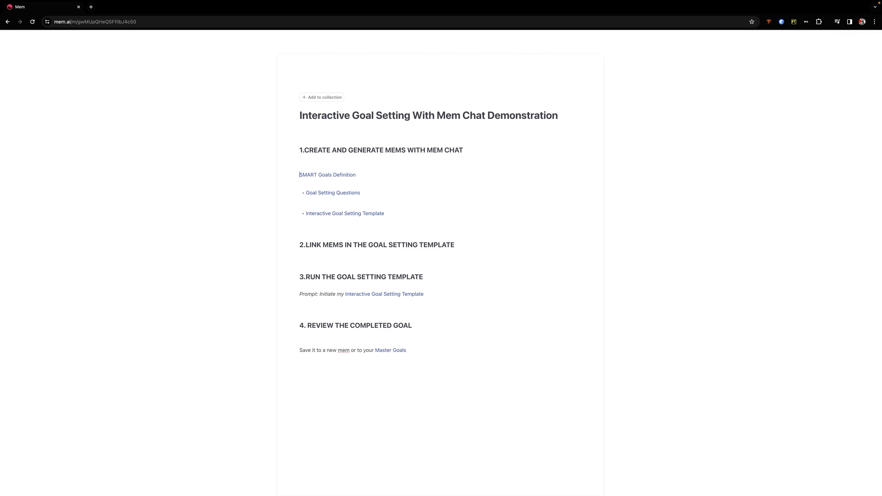
pyautogui.write('-')
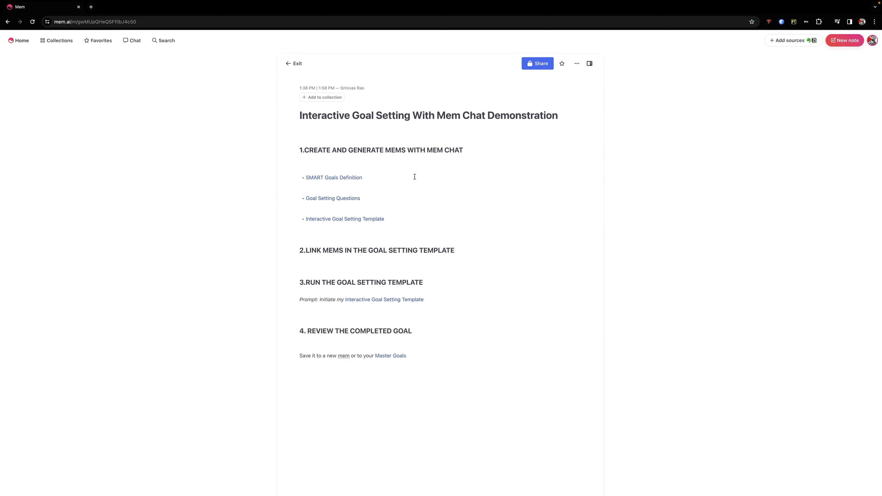
# - Review the linked notes SMART Goals Definition, Goal Setting Questions and Interactive Goal Setting Template
pyautogui.click(351, 178)
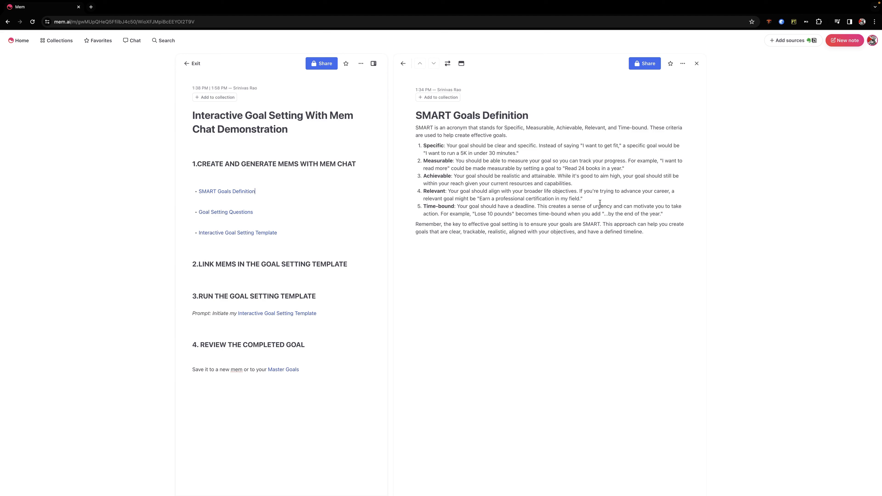
pyautogui.click(697, 64)
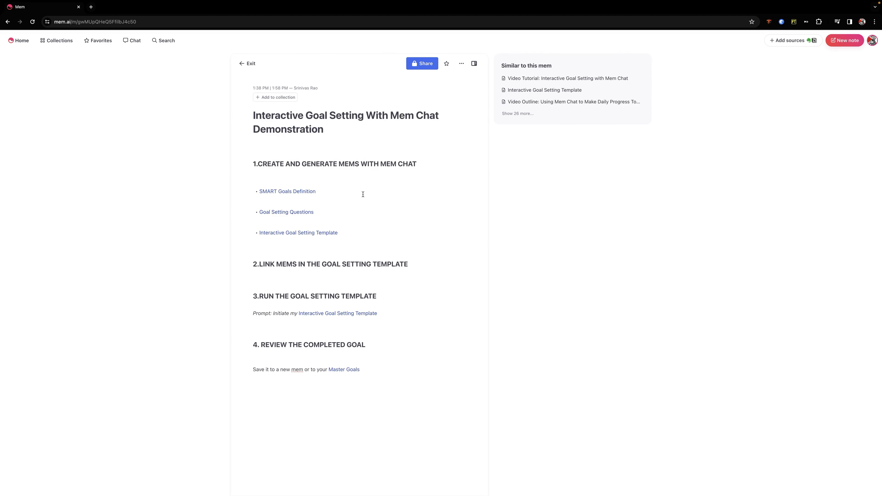
pyautogui.click(307, 213)
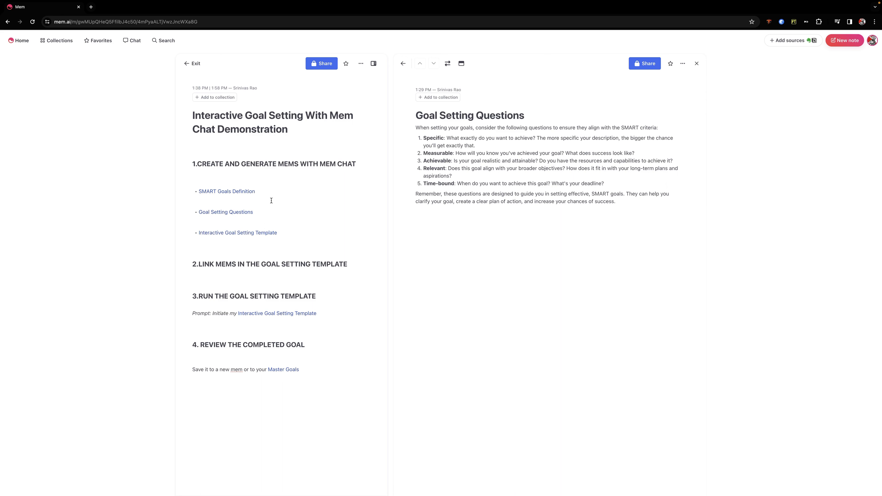
pyautogui.click(257, 234)
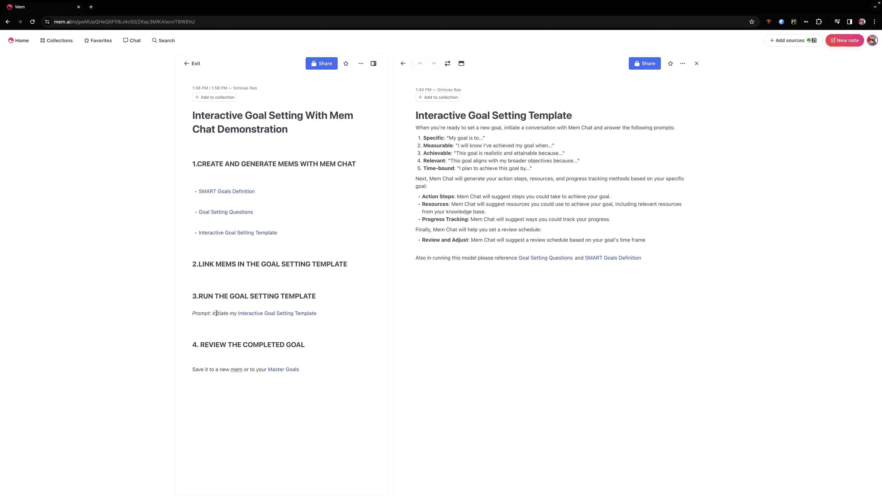
# - Copy the prompt "Initiate my Interactive Goal Setting Template" from section 3 and send it in Mem Chat
pyautogui.moveTo(213, 314); pyautogui.dragTo(332, 317)
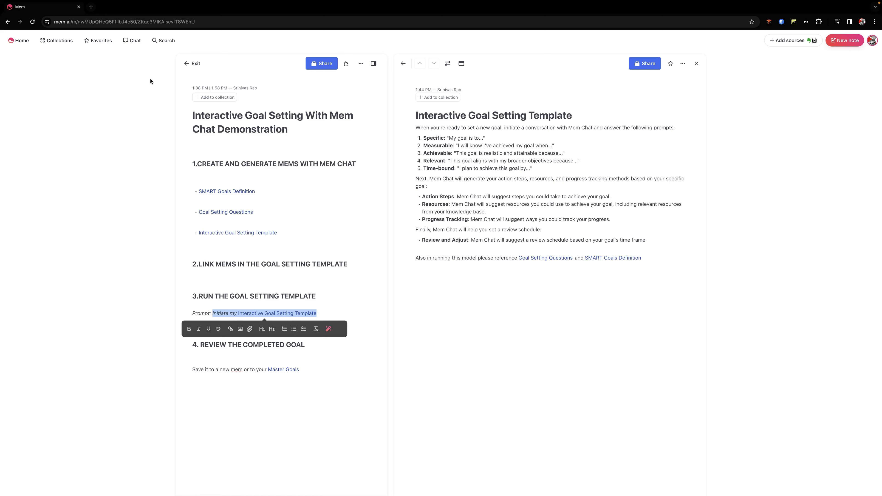
pyautogui.click(135, 40)
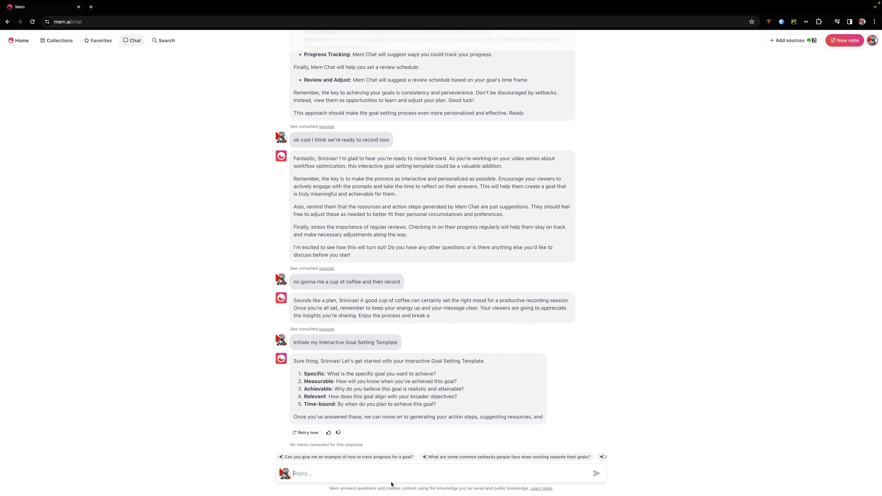
# - Begin the chat reply with "1. Double the number of subscribers to my youtube channel 2. Measure by number of new subscribers"
pyautogui.write('1')
pyautogui.write('. Double the n')
pyautogui.write('umber of')
pyautogui.write(' subscribers t')
pyautogui.write('o my you')
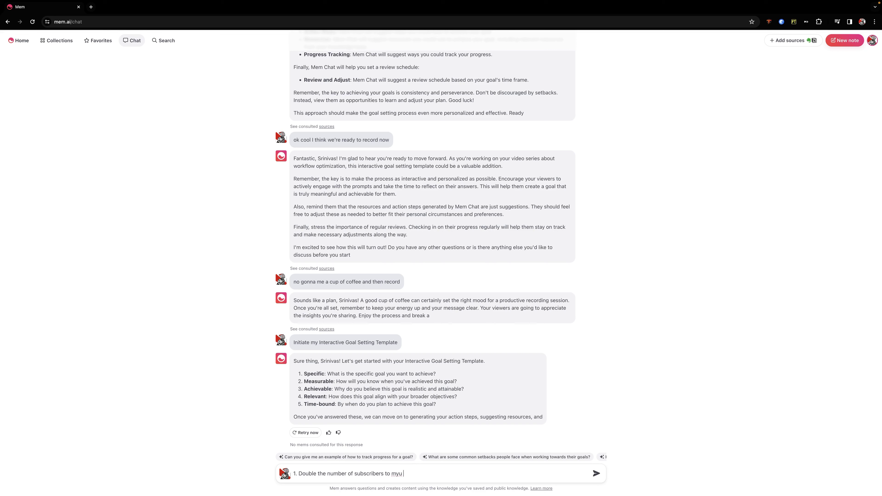
pyautogui.write('tu')
pyautogui.write('tube channle')
pyautogui.write(' 2. Measure by n')
pyautogui.write('umber of new sc')
pyautogui.press('BackSpace')
pyautogui.write('ubscribers 3')
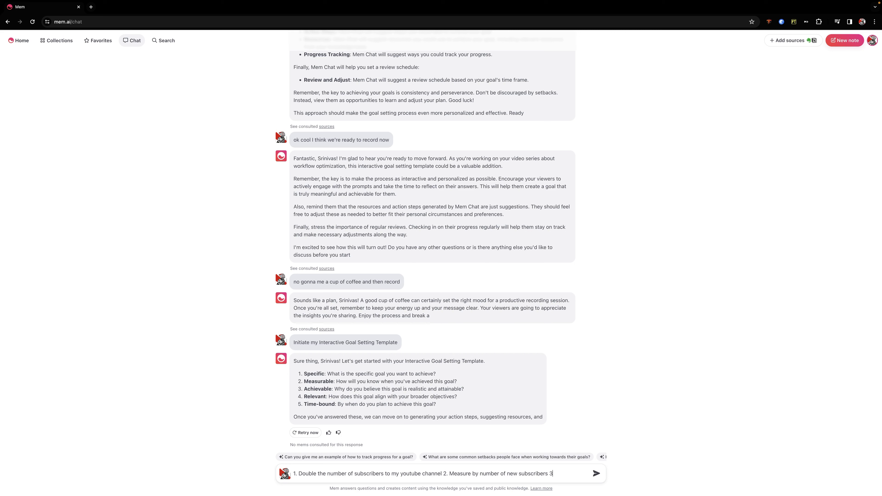
# - Add "3. It might be a bit unrealistic 4. It's very relevant because it contributes to course sales 5. By the end of February 2024" and send it
pyautogui.write('. It might be a bit unrealistic 4')
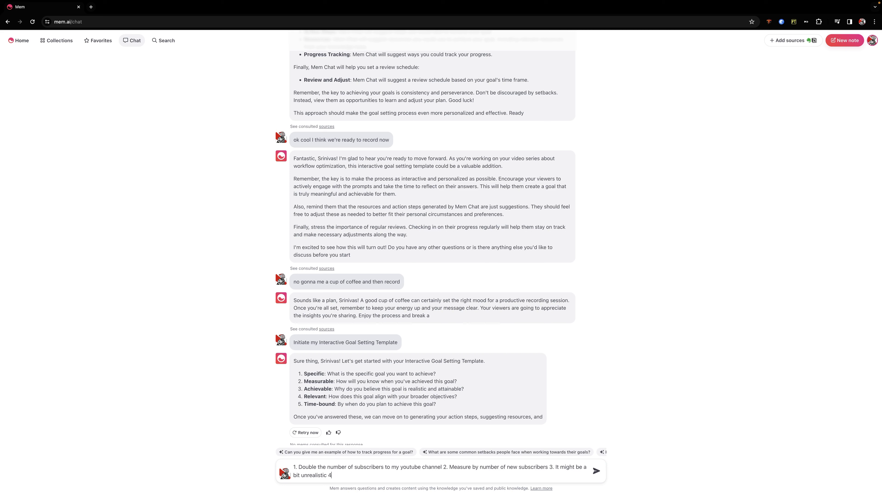
pyautogui.write(". It's very relevant because it contributes to course sales ")
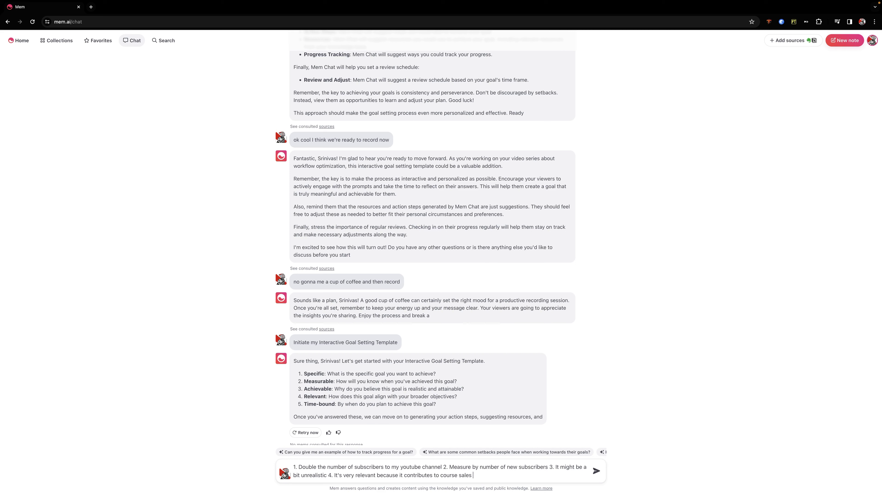
pyautogui.write('5. By the end of February 2024')
pyautogui.press('Return')
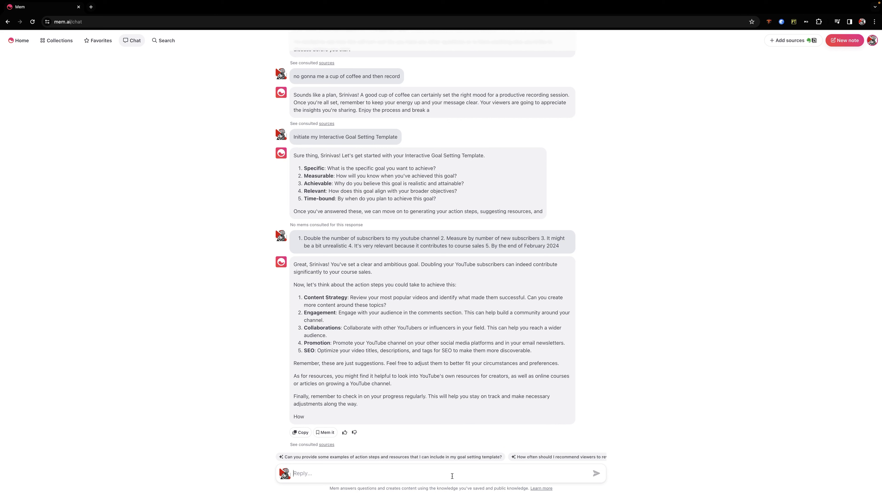
# - Ask the chat to turn all of this into a list of 25 concrete, actionable tasks that will help accomplish the goal
pyautogui.write('ok all this sound great, how about turning all of t')
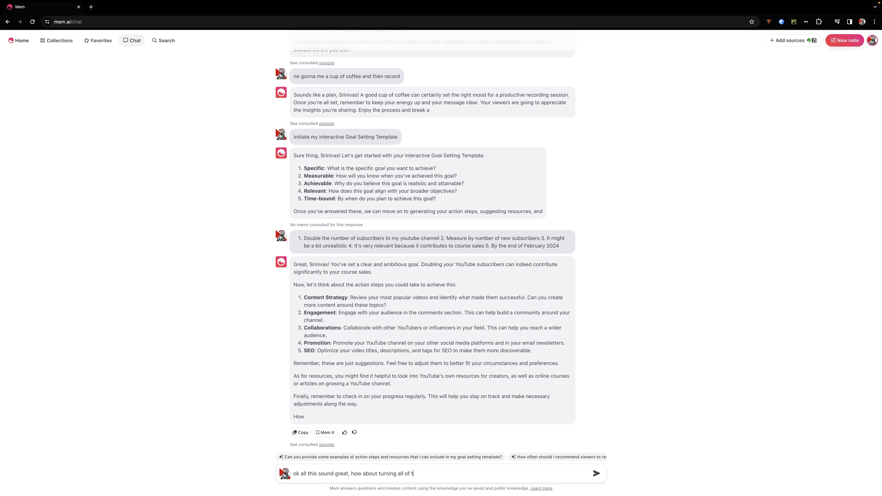
pyautogui.write('his into a list of 25 tasks that will help me accomplish this goal')
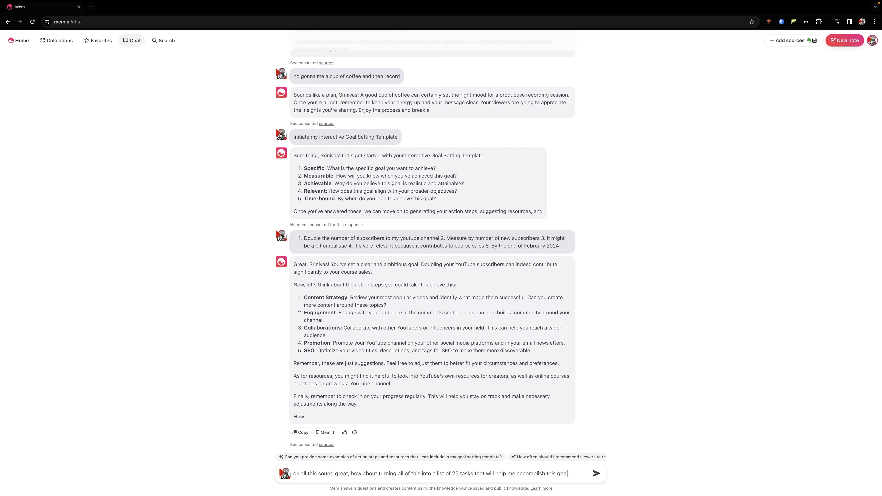
pyautogui.write(' and ma')
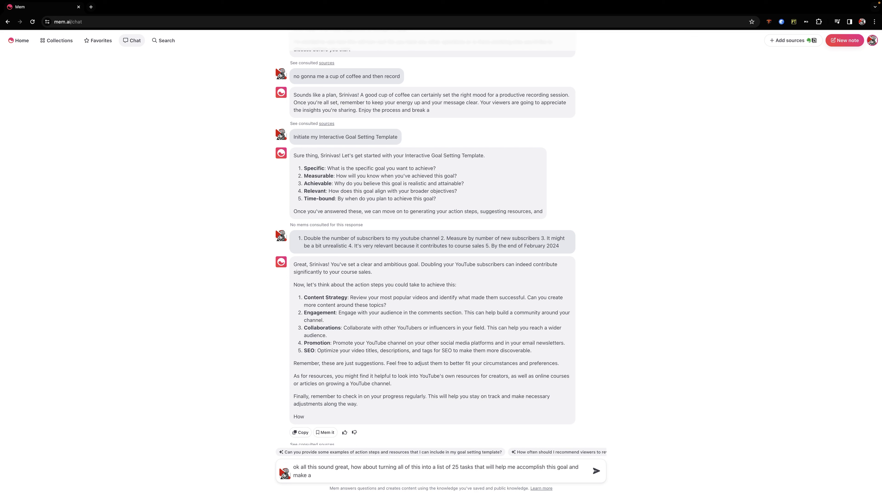
pyautogui.write('ke each task concrete anda ctaionabel')
pyautogui.press('Return')
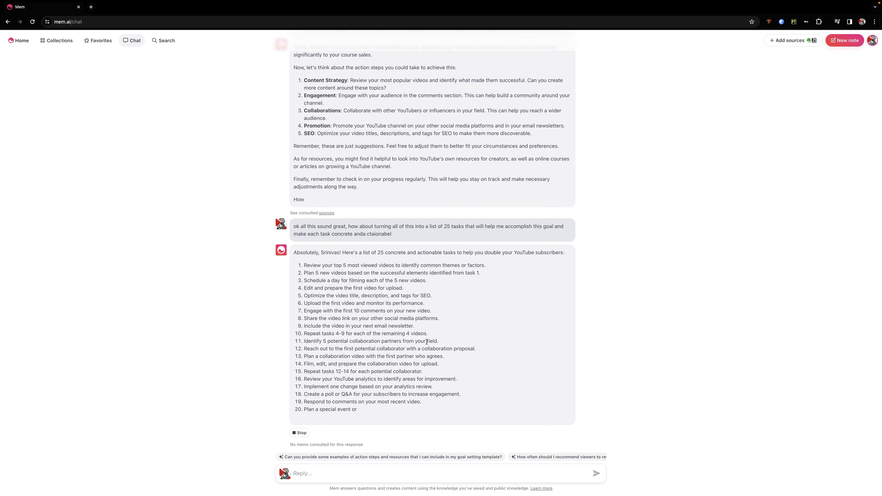
# - Copy the numbered list of 25 tasks from the chat answer into a new note
pyautogui.scroll(5, 359, 269)
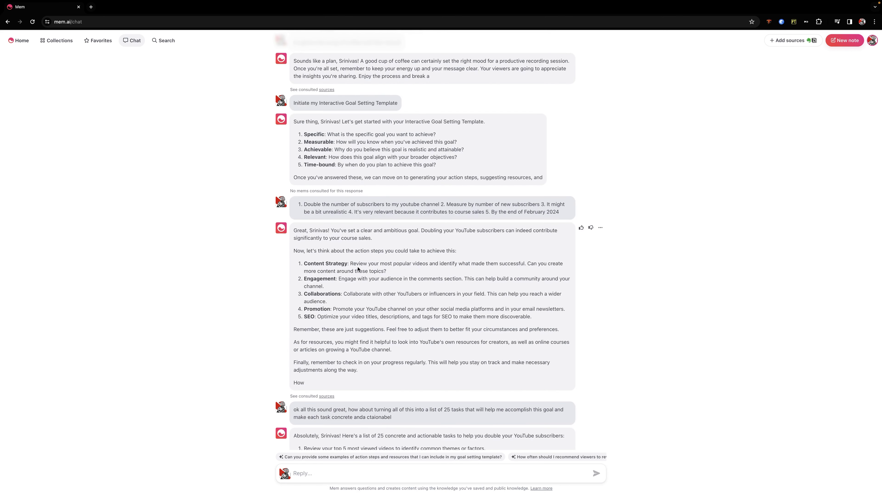
pyautogui.scroll(-5, 402, 137)
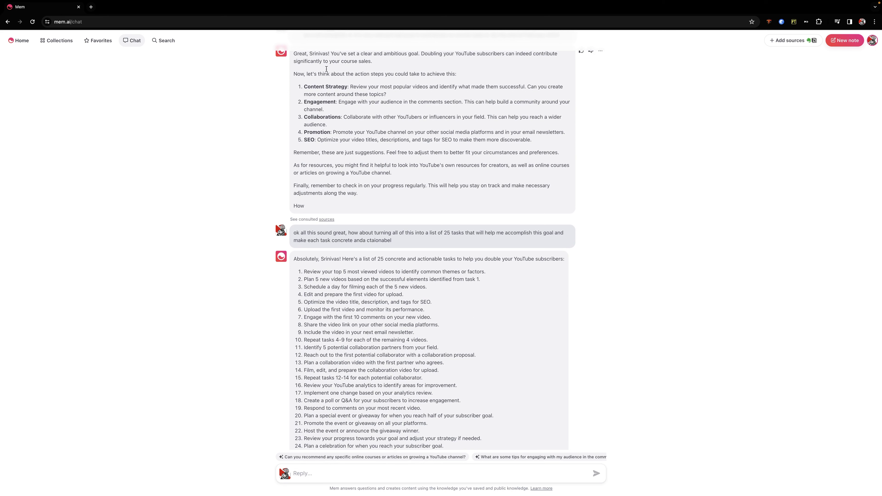
pyautogui.scroll(-2, 427, 274)
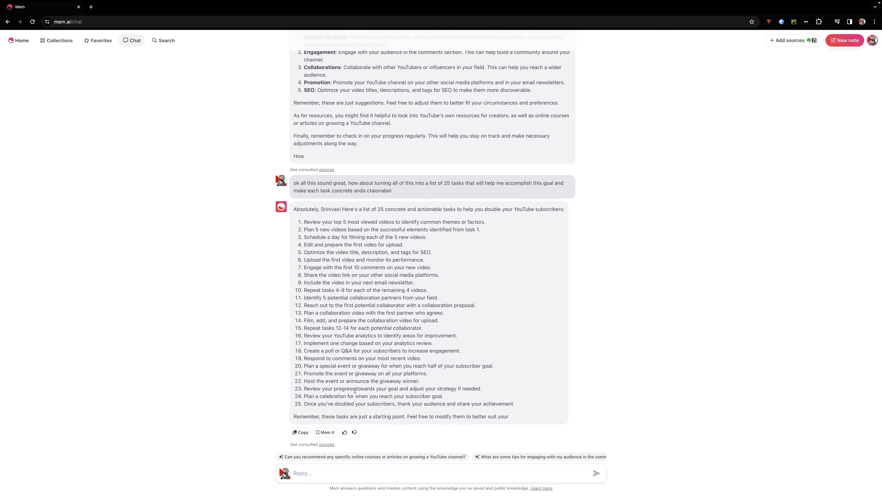
pyautogui.moveTo(541, 408); pyautogui.dragTo(407, 273)
pyautogui.click(400, 267)
pyautogui.moveTo(297, 218); pyautogui.dragTo(515, 404)
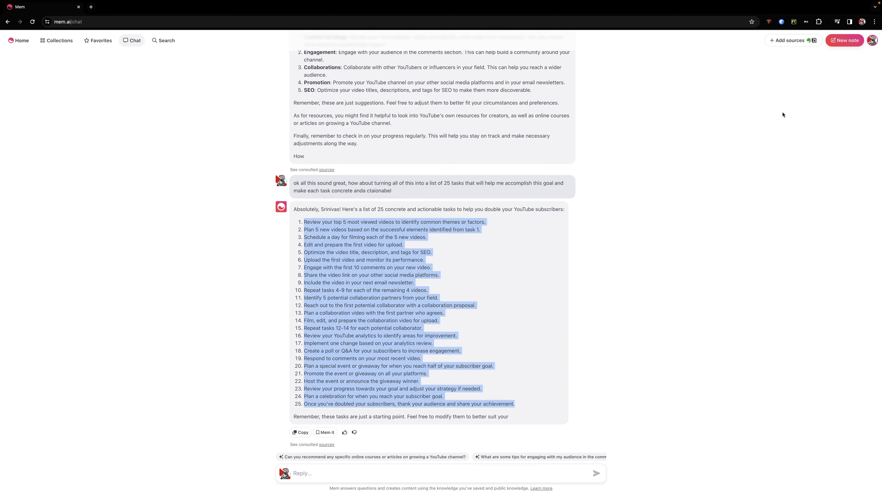
pyautogui.click(842, 41)
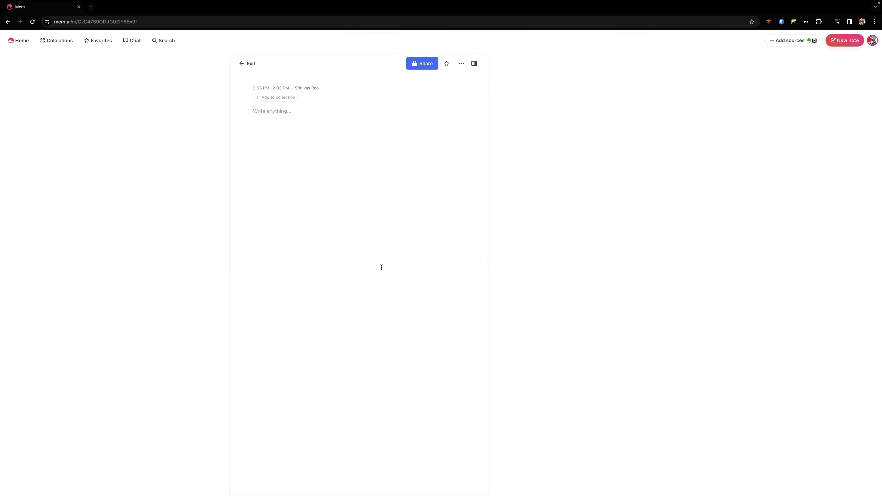
pyautogui.write("1. Review your top 5 most viewed videos to identify common themes or factors. 2. Plan 5 new videos based on the successful elements identified from task 1. 3. Schedule a day for filming each of the 5 new videos. 4. Edit and prepare the first video for upload. 5. Optimize the video title, description, and tags for SEO. 6. Upload the first video and monitor its performance. 7. Engage with the first 10 comments on your new video. 8. Share the video link on your other social media platforms. 9. Include the video in your next email newsletter. 10. Repeat tasks 4-9 for each of the remaining 4 videos. 11. Identify 5 potential collaboration partners from your field. 12. Reach out to the first potential collaborator with a collaboration proposal. 13. Plan a collaboration video with the first partner who agrees. 14. Film, edit, and prepare the collaboration video for upload. 15. Repeat tasks 12-14 for each potential collaborator. 16. Review your YouTube analytics to identify areas for improvement. 17. Implement one change based on your analytics review. 18. Create a poll or Q&A for your subscribers to increase engagement. 19. Respond to comments on your most recent video. 20. Plan a special event or giveaway for when you reach half of your subscriber goal. 21. Promote the event or giveaway on all your platforms. 22. Host the event or announce the giveaway winner. 23. Review your progress towards your goal and adjust your strategy if needed. 24. Plan a celebration for when you reach your subscriber goal. 25. Once you've doubled your subscribers, thank your audience and share your achievement.")
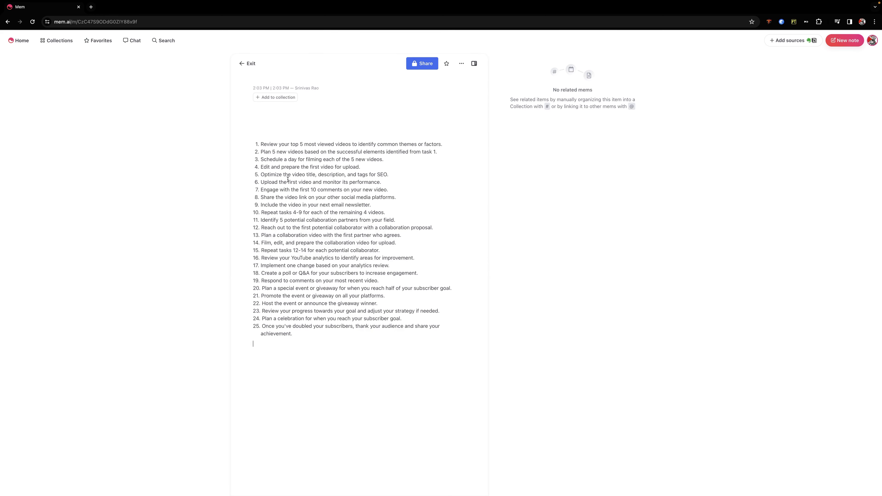
# - Add the heading "Double Youtube Subscribers by Feb 2024" above the task list and remove the empty line between them
pyautogui.write('# Double Y')
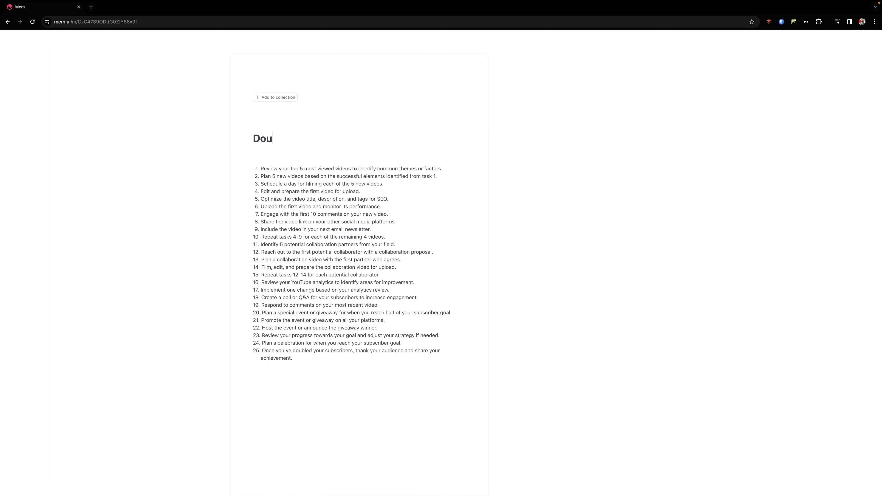
pyautogui.write('outube Sc')
pyautogui.press('BackSpace')
pyautogui.write('ubscribers')
pyautogui.press('BackSpace')
pyautogui.write('rs')
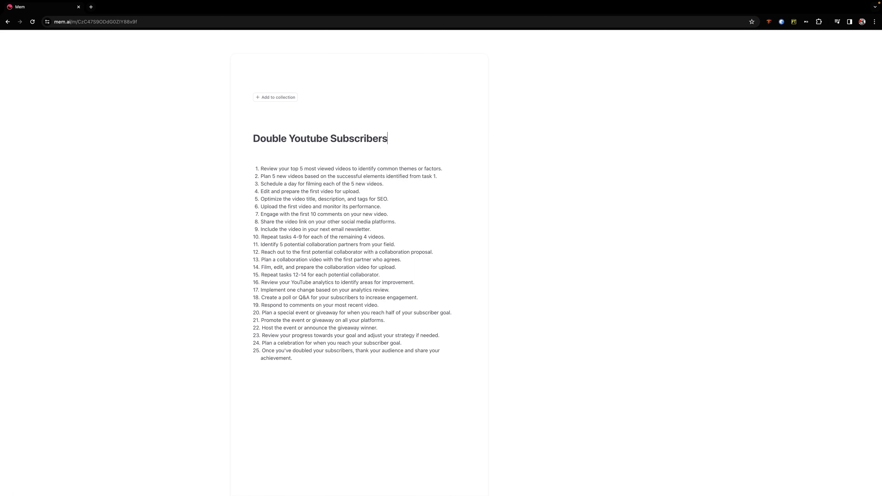
pyautogui.write(' by Feb 2024')
pyautogui.press('BackSpace')
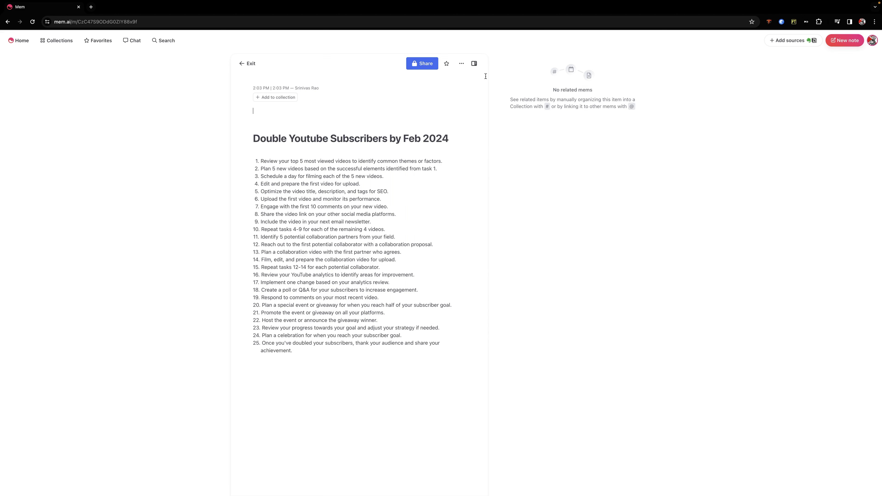
# - Return to Mem Chat and send "run the interactive goal setting template again"
pyautogui.click(132, 41)
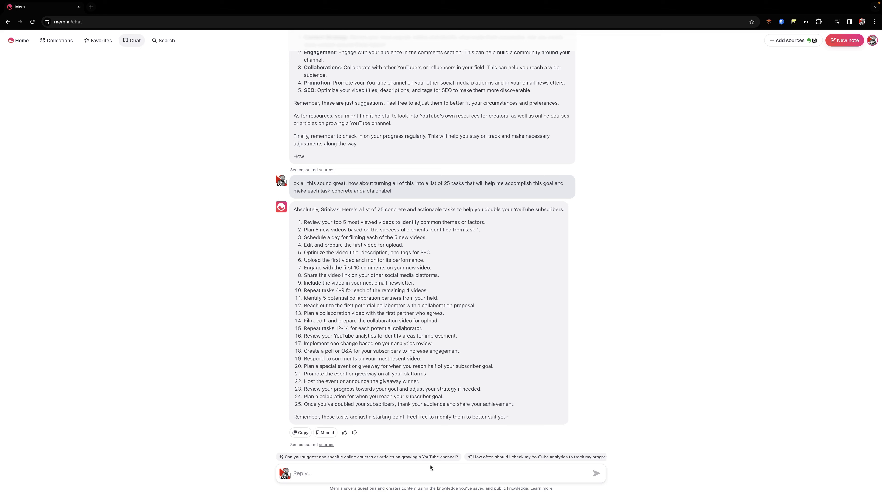
pyautogui.write('run the interactive goal setting template again')
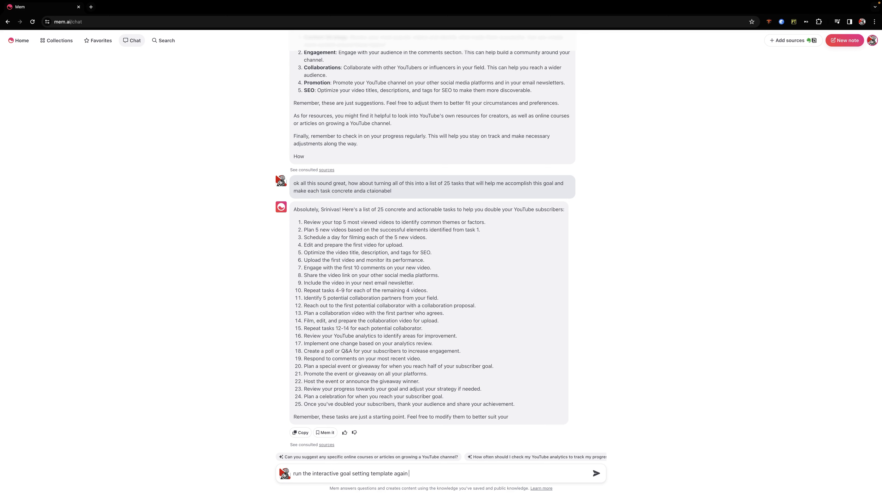
pyautogui.press('Return')
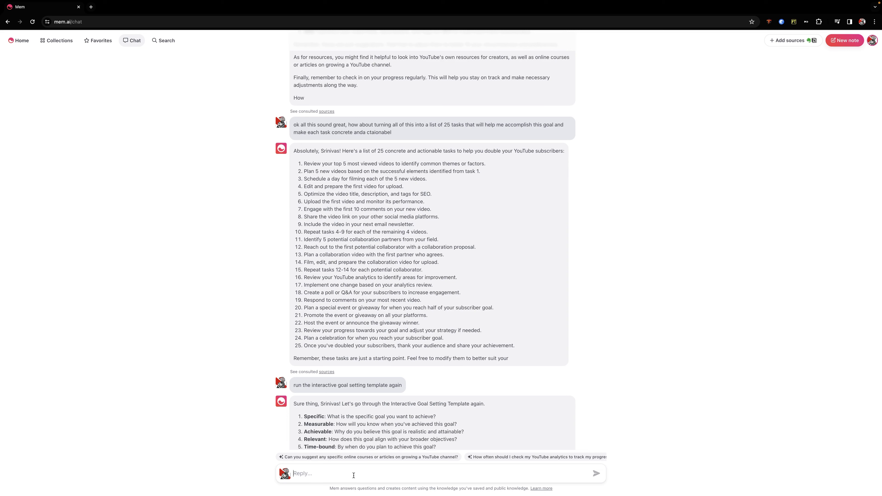
pyautogui.write("I'll achieve 10")
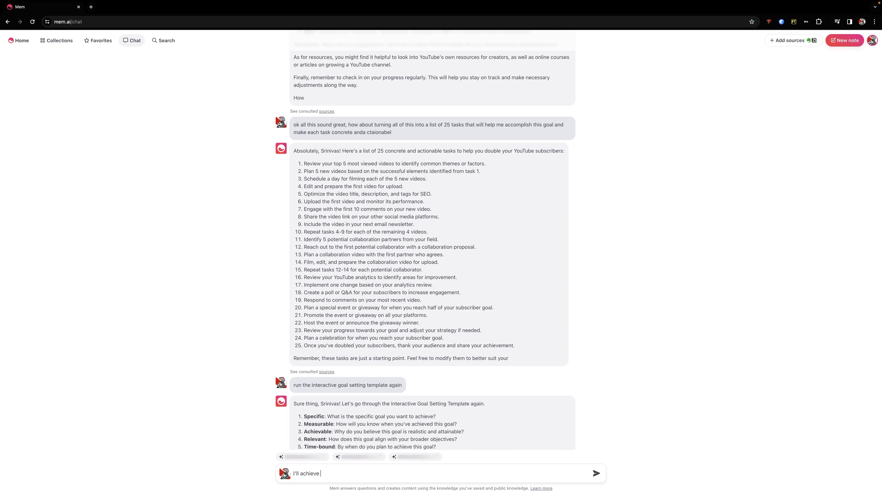
pyautogui.press('BackSpace')
pyautogui.press('BackSpace')
pyautogui.press('BackSpace')
pyautogui.press('BackSpace')
pyautogui.press('BackSpace')
pyautogui.press('BackSpace')
pyautogui.press('BackSpace')
pyautogui.press('BackSpace')
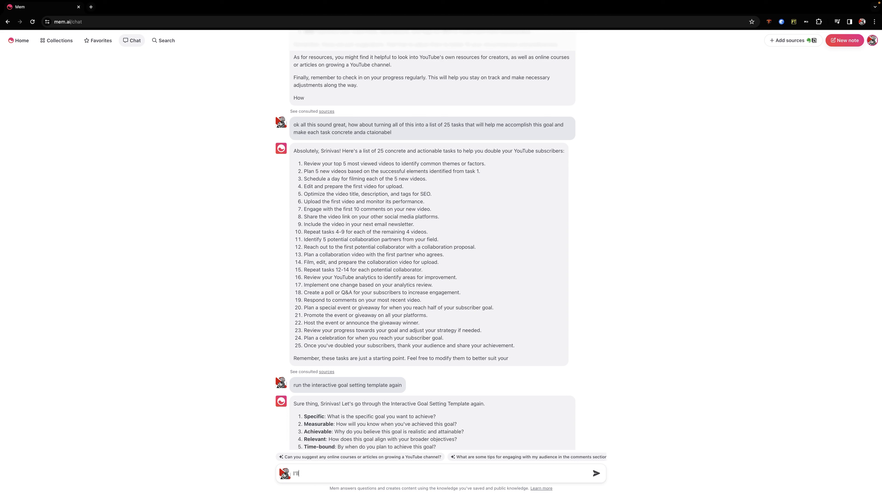
pyautogui.press('BackSpace')
# - Begin the reply with "1. Lose 10 lbs by December 2. I'll know because my gut will be smaller and shirts will fit that don't"
pyautogui.write('1. Los')
pyautogui.write('e 10 b')
pyautogui.write('lbs D')
pyautogui.write('y December ')
pyautogui.write('. Meas')
pyautogui.press('BackSpace')
pyautogui.press('BackSpace')
pyautogui.press('BackSpace')
pyautogui.press('BackSpace')
pyautogui.write("I'll know because my gut will be ")
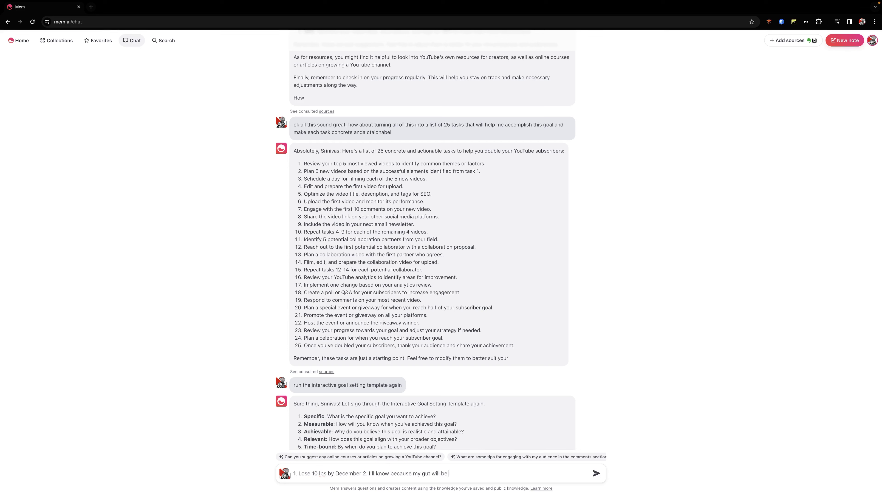
pyautogui.write("smaller and shirts will fit that don't 3. This is achieveable")
# - Continue the reply with "3. This is achieveable if I snowboard consistently 4: Relevant because I perform better when I feel good about how I look"
pyautogui.press('BackSpace')
pyautogui.press('BackSpace')
pyautogui.press('BackSpace')
pyautogui.write('able oi')
pyautogui.press('BackSpace')
pyautogui.press('BackSpace')
pyautogui.write('if ')
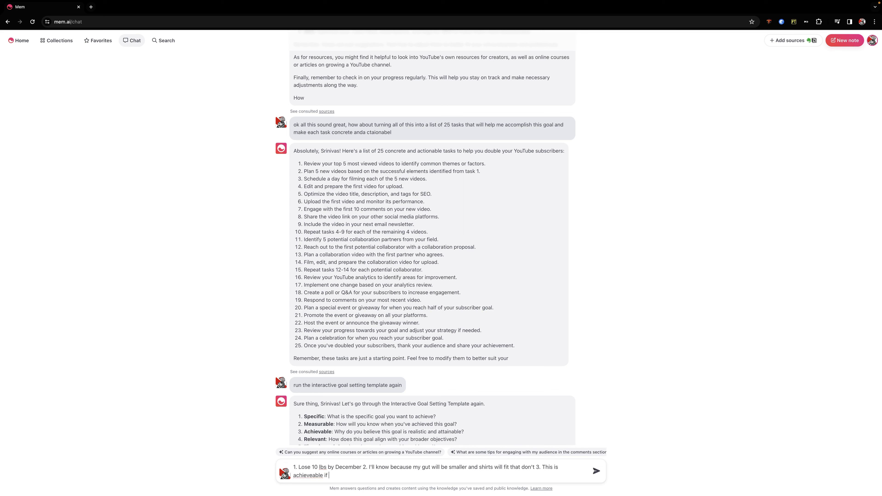
pyautogui.write('I snowoa')
pyautogui.press('BackSpace')
pyautogui.press('BackSpace')
pyautogui.write('board consistently 4: Relevant because ')
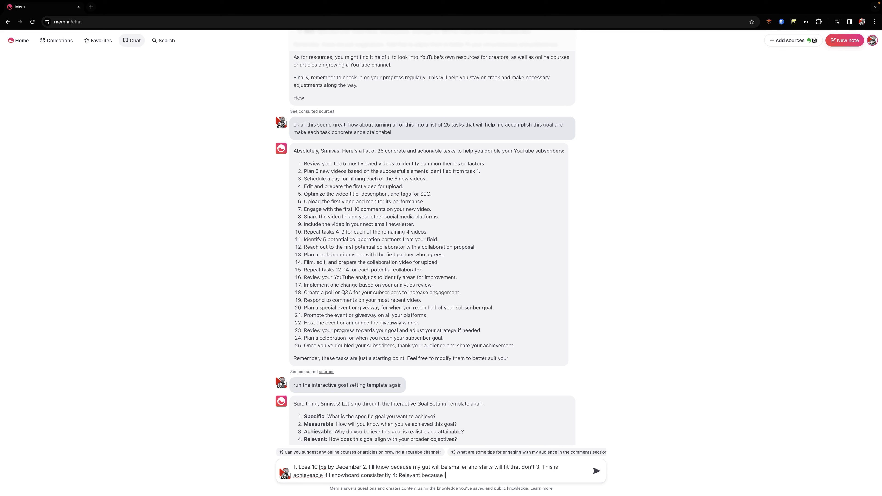
pyautogui.write('I perform better when I feel good about how I look')
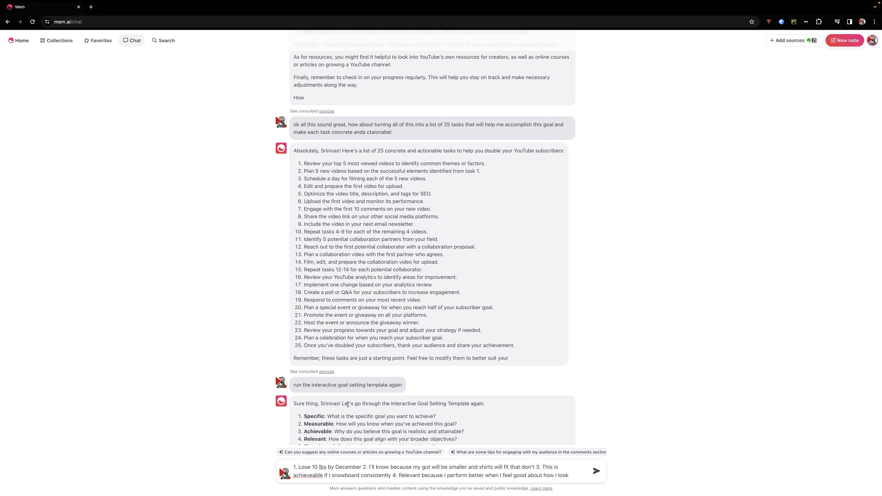
# - Finish the reply with "Generate the action list including diet suggestions and exercise schedule" and send it
pyautogui.scroll(-1, 383, 372)
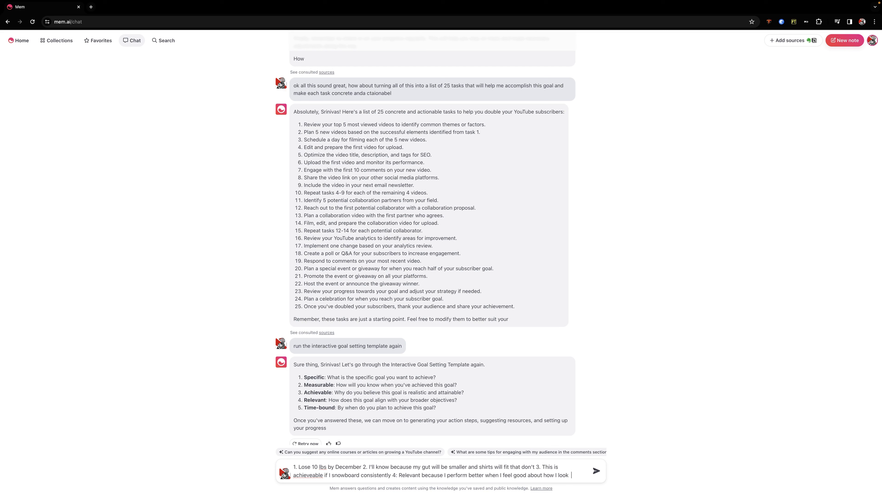
pyautogui.write('. Generatet he')
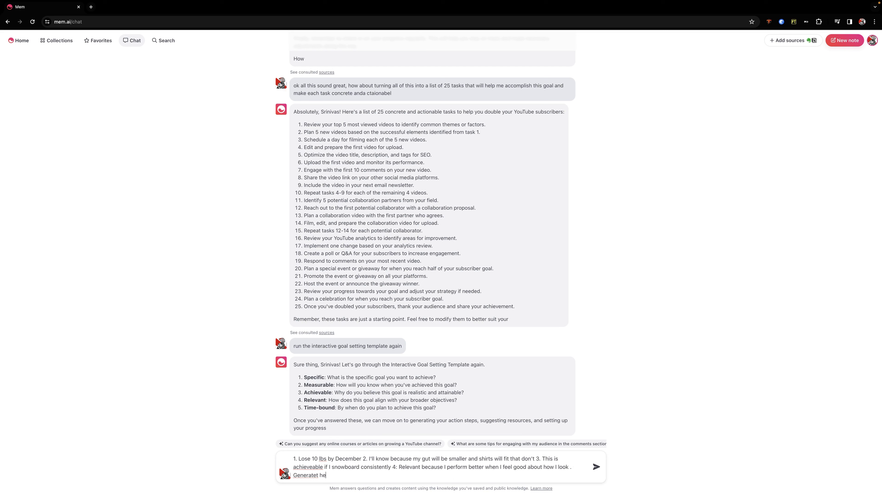
pyautogui.write('te the action list including diet suggestions and e')
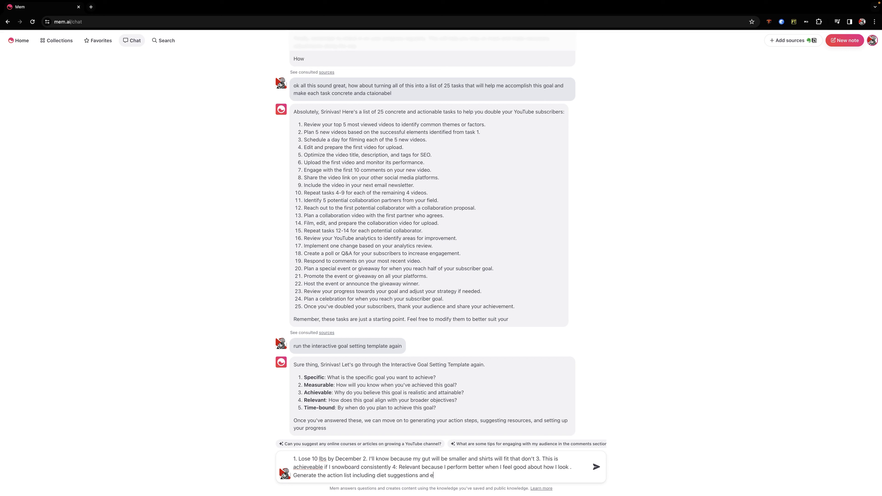
pyautogui.write('xercise schedule')
pyautogui.press('Return')
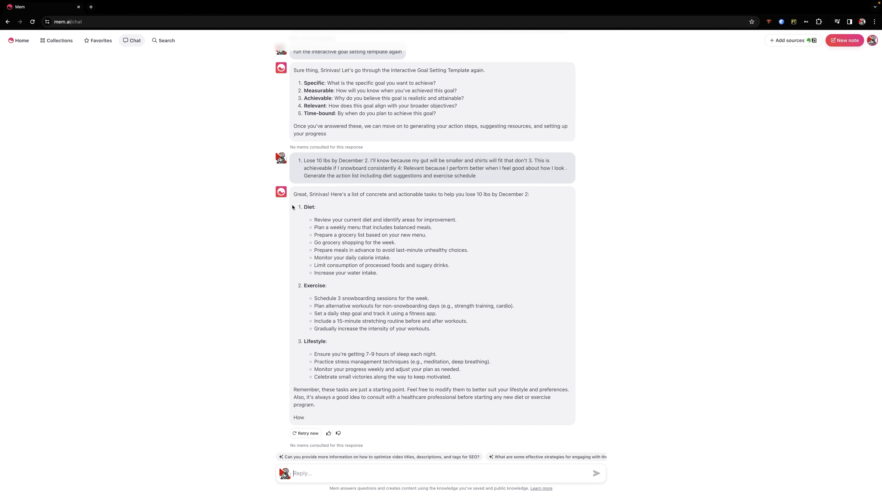
# - Select the Diet, Exercise and Lifestyle task lists in the chat answer, and search for and open the Master Goals note
pyautogui.moveTo(295, 207); pyautogui.dragTo(511, 376)
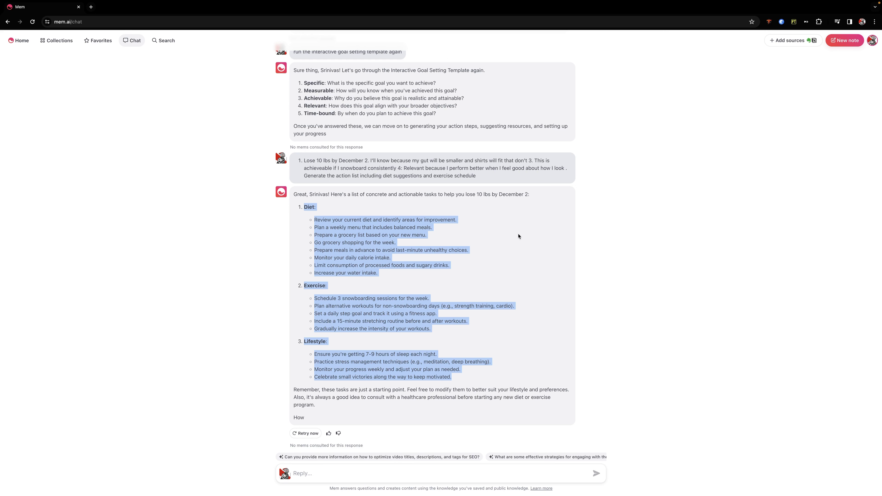
pyautogui.click(172, 42)
pyautogui.write('Maser')
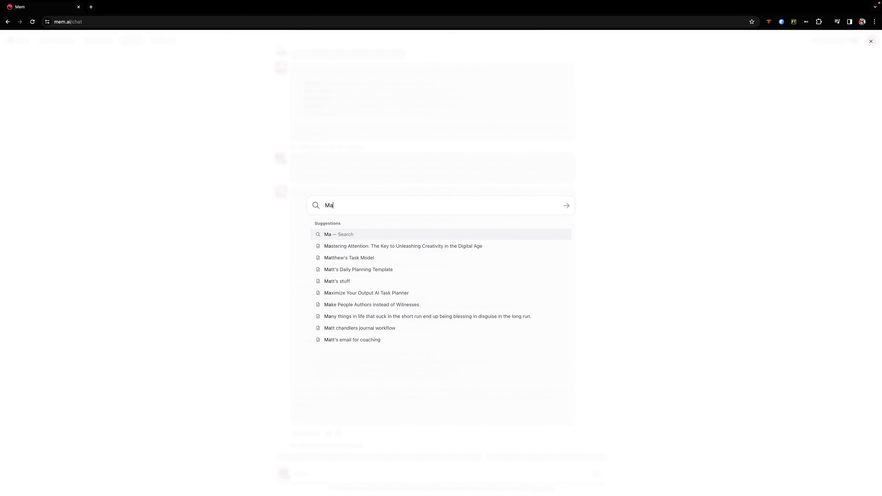
pyautogui.press('BackSpace')
pyautogui.press('BackSpace')
pyautogui.press('Down')
pyautogui.press('Down')
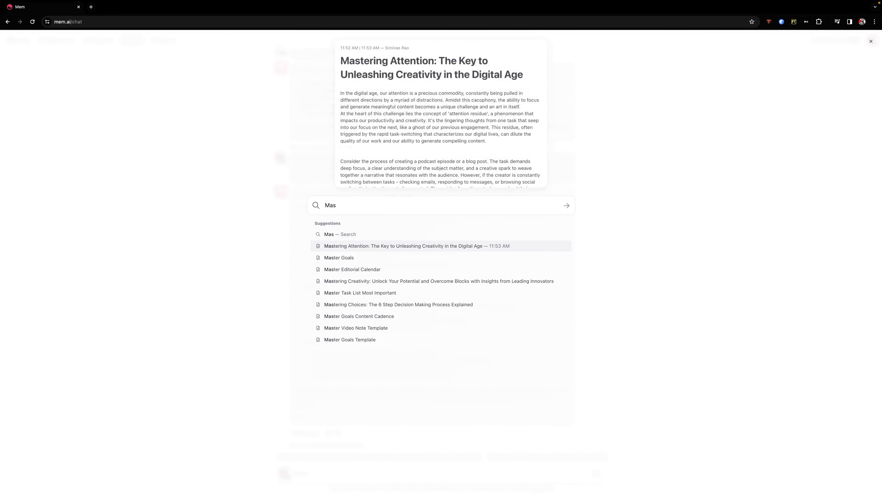
pyautogui.click(374, 258)
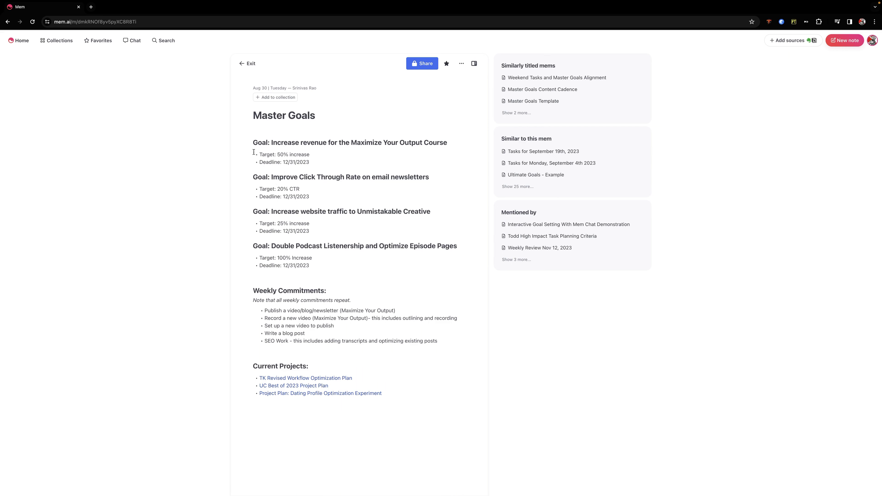
# - Open the "Interactive Goal Setting With Mem Chat Demonstration" note, review its linked Interactive Goal Setting Template, and close the template
pyautogui.click(170, 43)
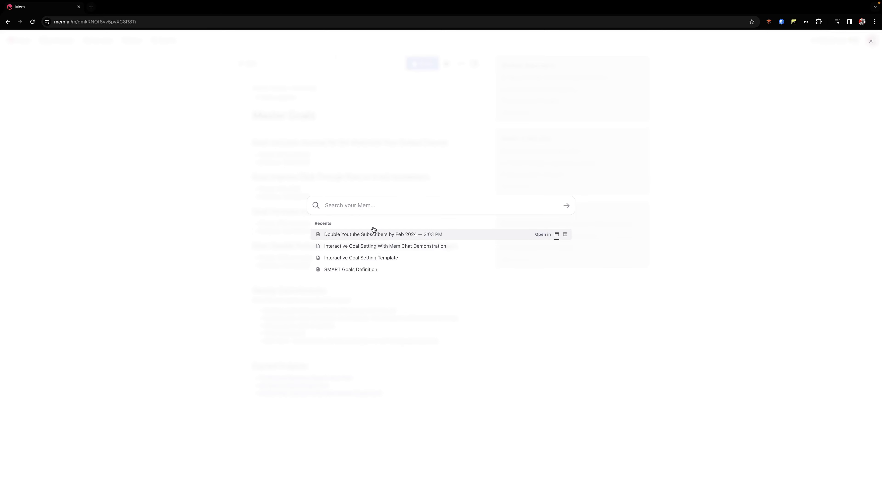
pyautogui.click(372, 245)
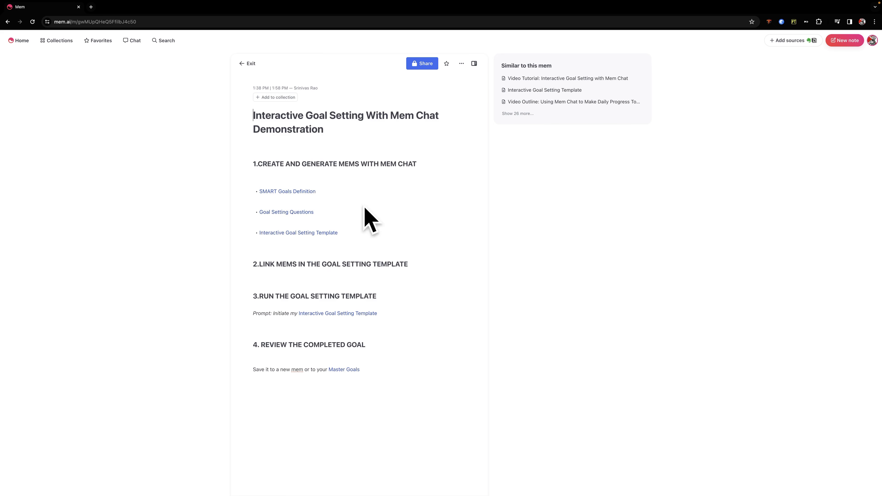
pyautogui.click(315, 232)
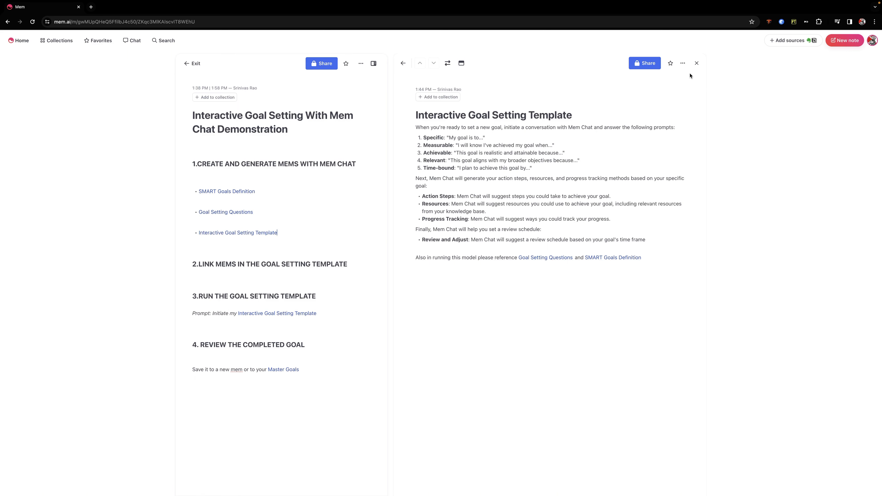
pyautogui.click(697, 63)
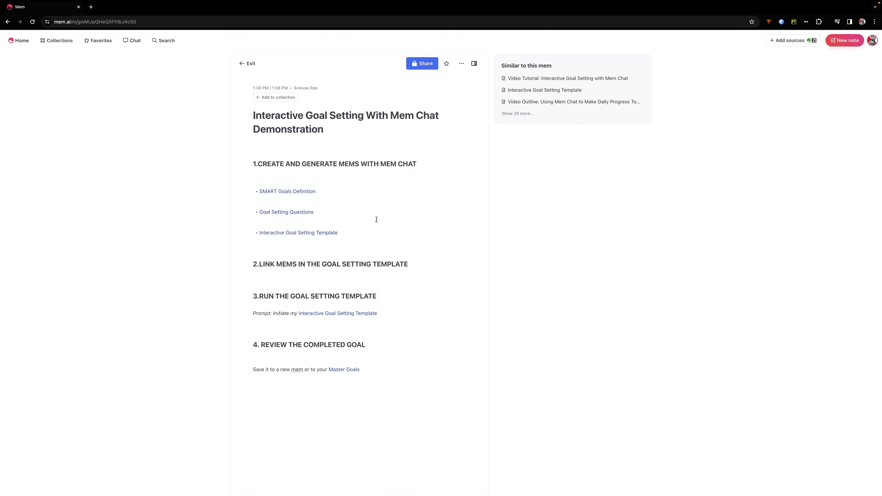